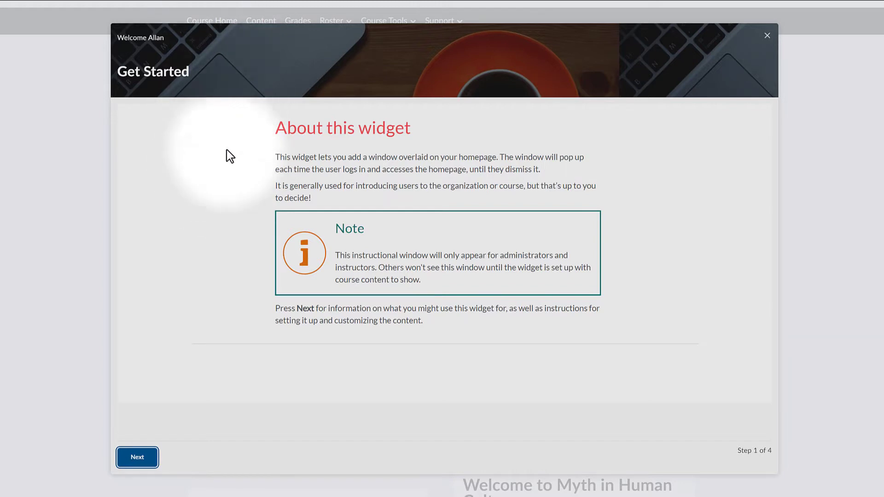
# Page through all four steps of the Get Started window, dismiss it, and return to the course home page.
pyautogui.click(140, 457)
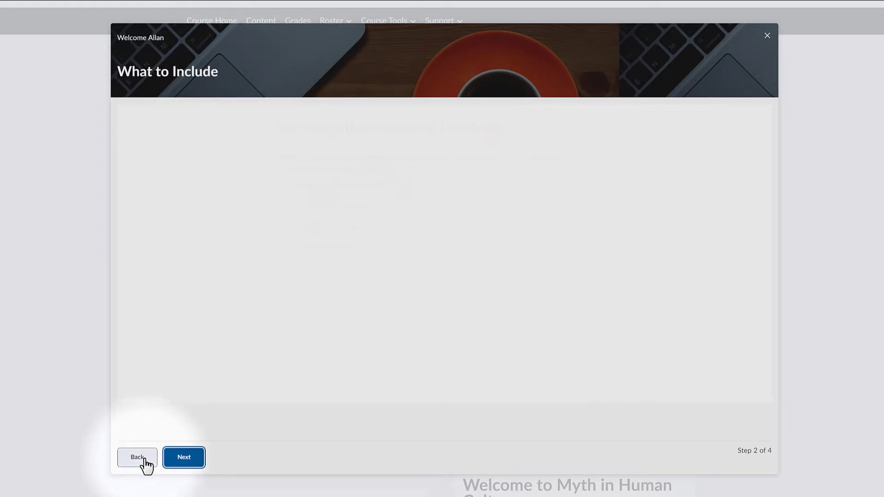
pyautogui.click(183, 458)
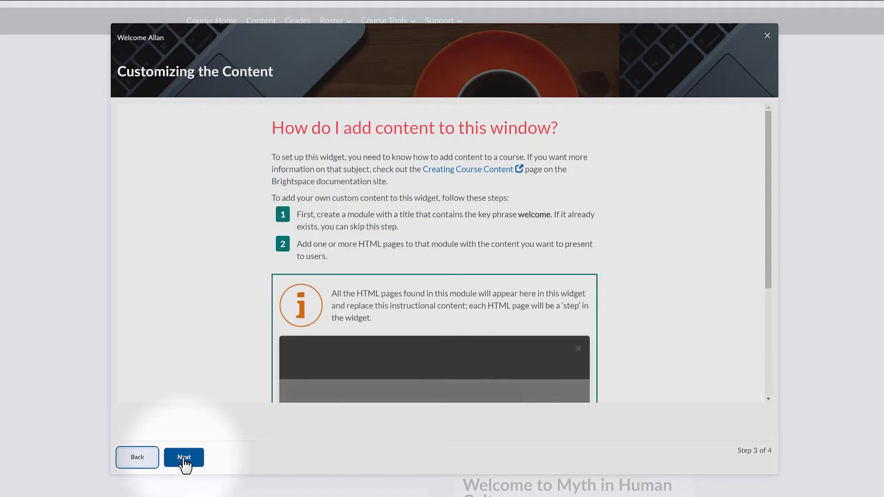
pyautogui.click(184, 458)
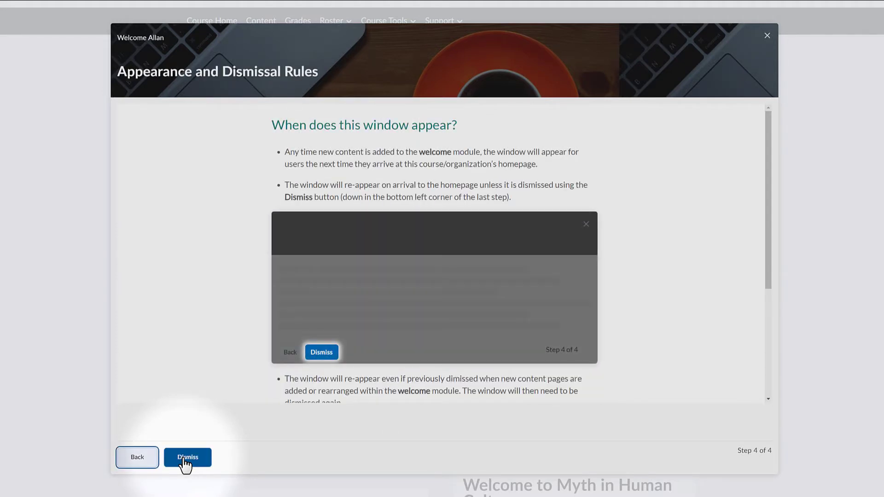
pyautogui.click(187, 458)
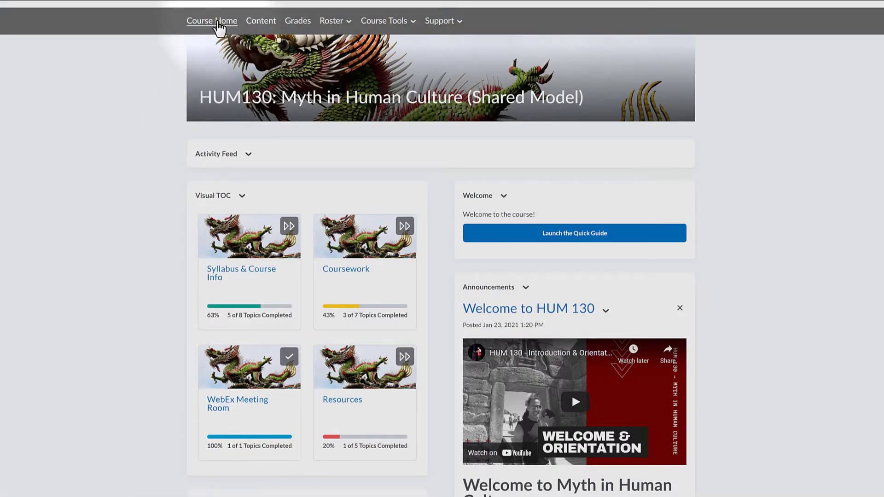
pyautogui.click(219, 22)
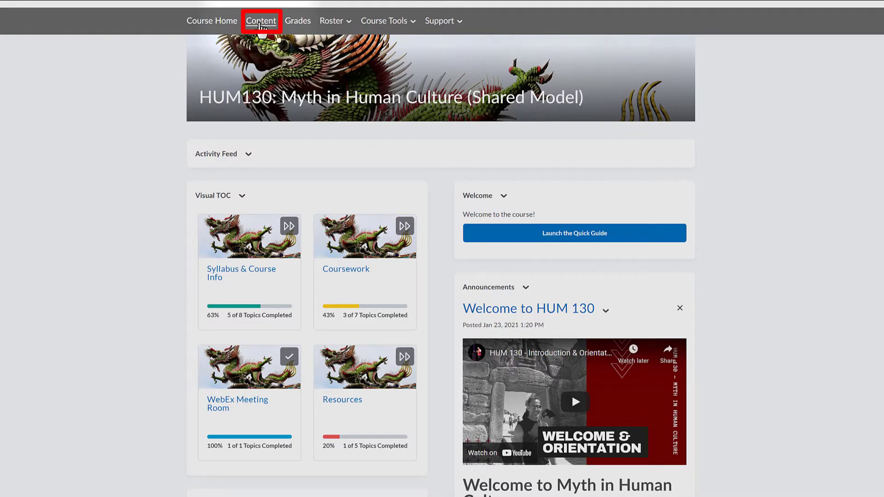
# Create a new unit titled "Welcome" in the course content.
pyautogui.click(260, 23)
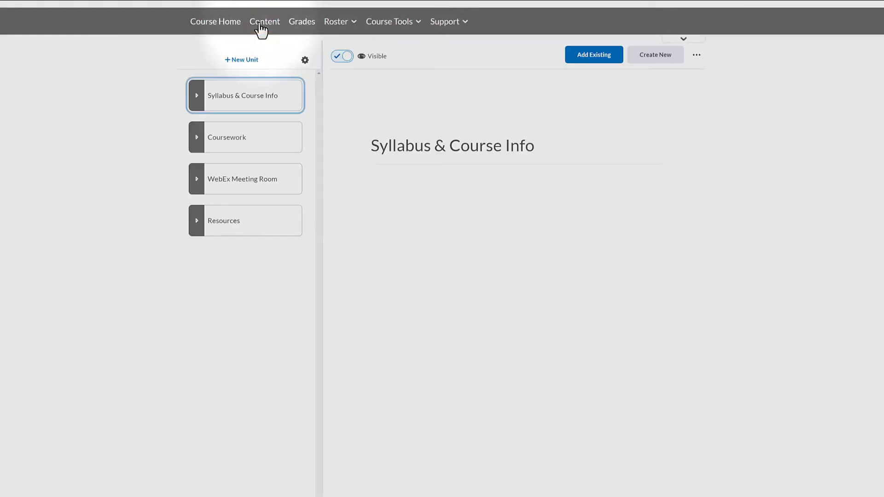
pyautogui.click(239, 61)
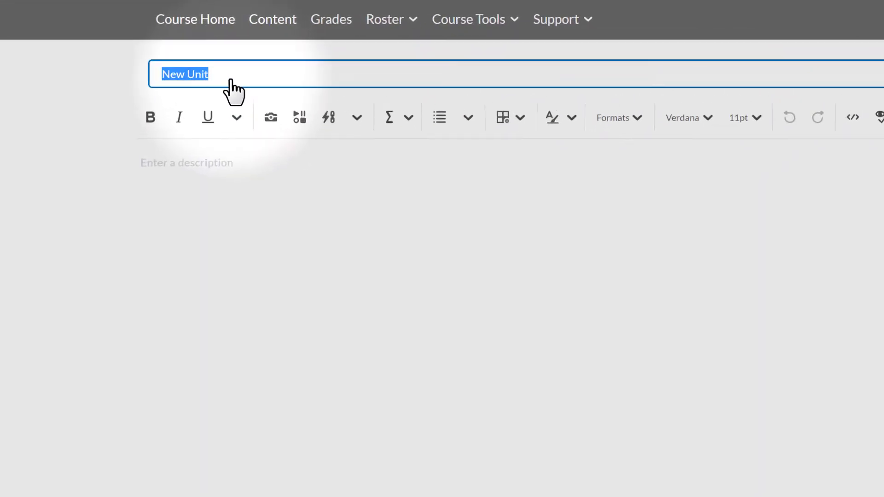
pyautogui.write('Wel')
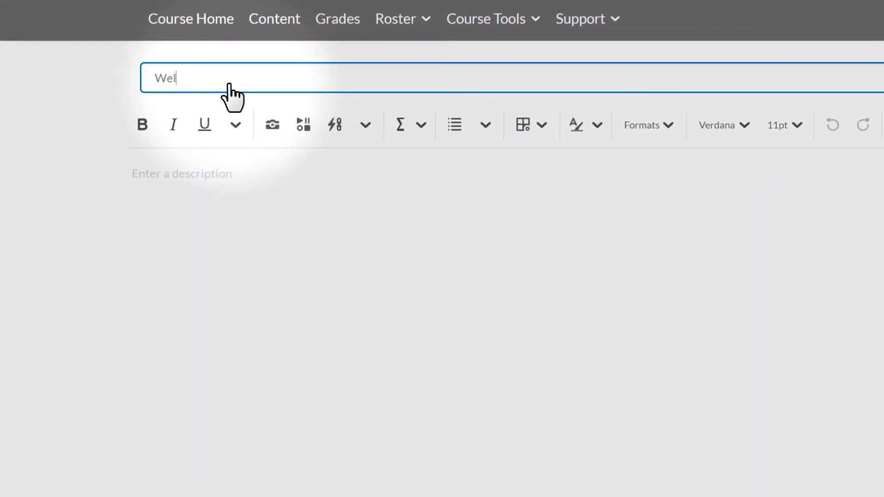
pyautogui.write('come')
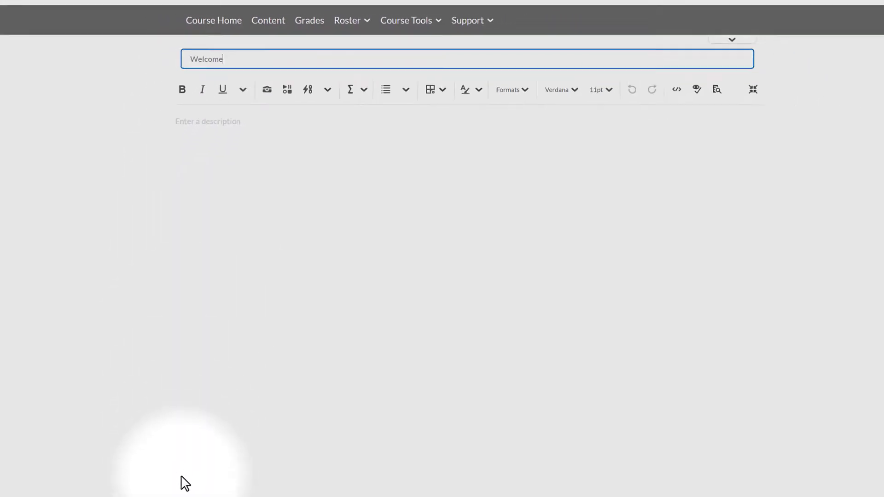
pyautogui.click(210, 488)
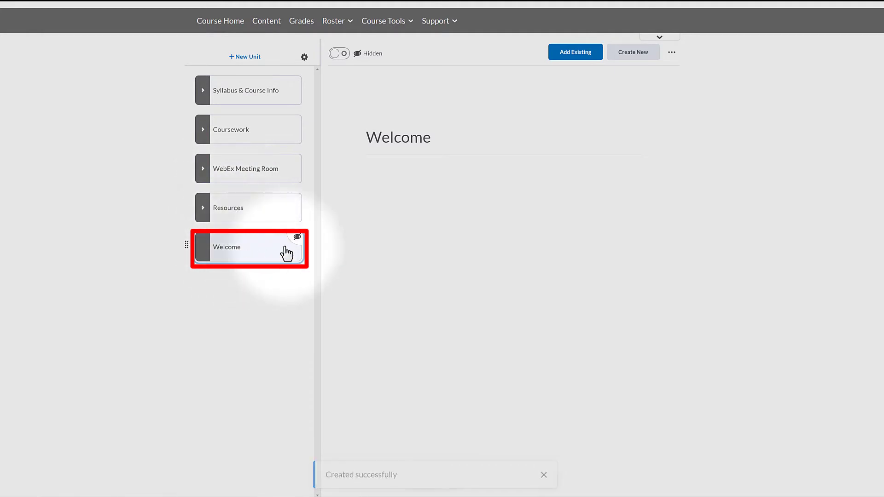
pyautogui.moveTo(299, 249)
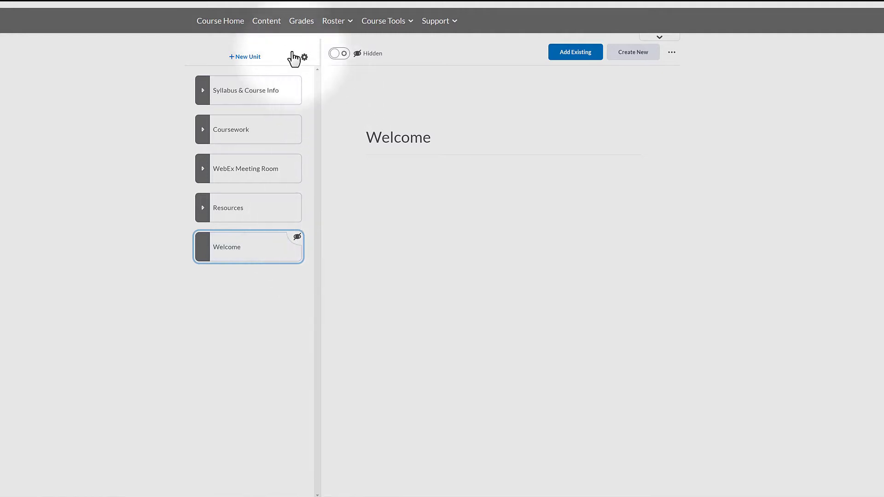
# Copy the full HTML source of the "Welcome to HUM 130" announcement from the course home page, leaving the announcement unedited.
pyautogui.click(220, 21)
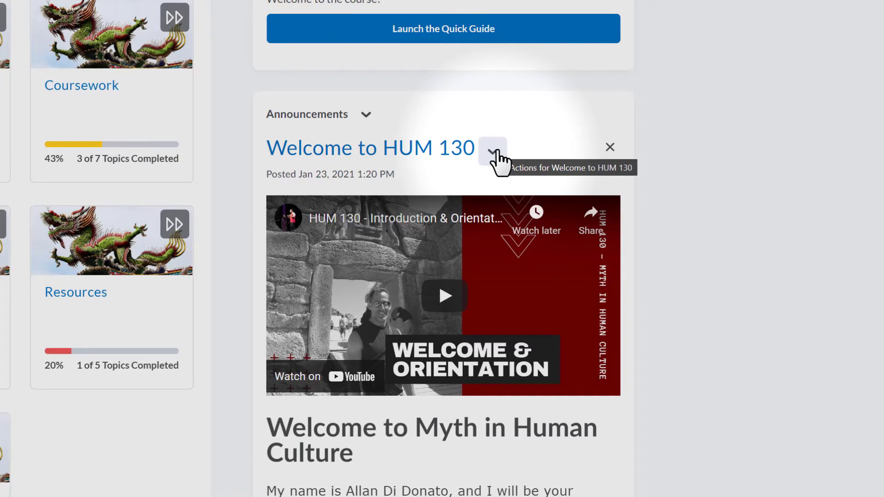
pyautogui.click(496, 158)
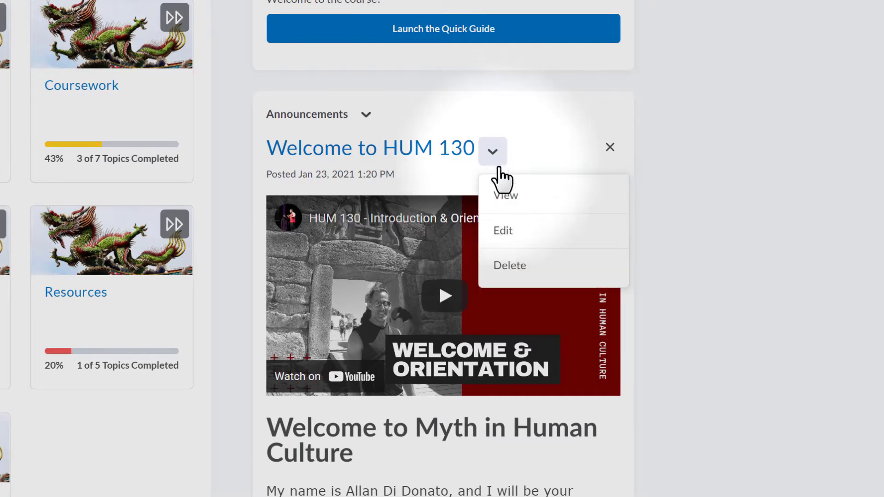
pyautogui.click(502, 232)
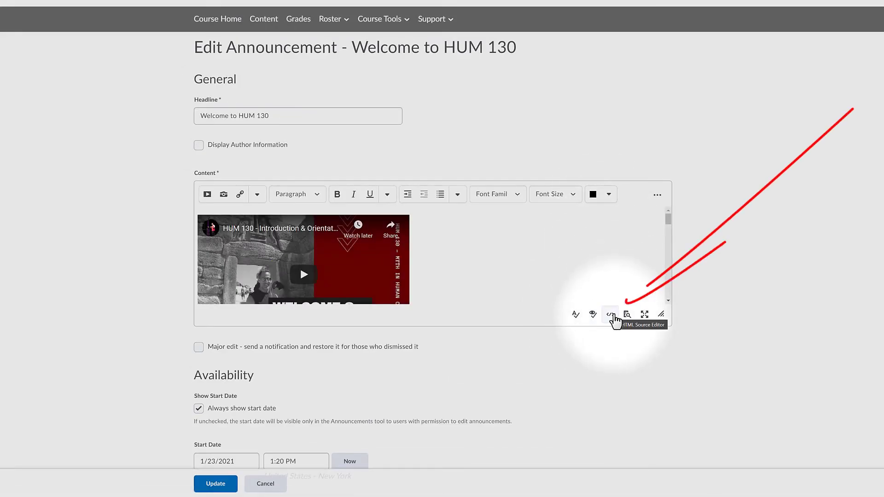
pyautogui.click(612, 316)
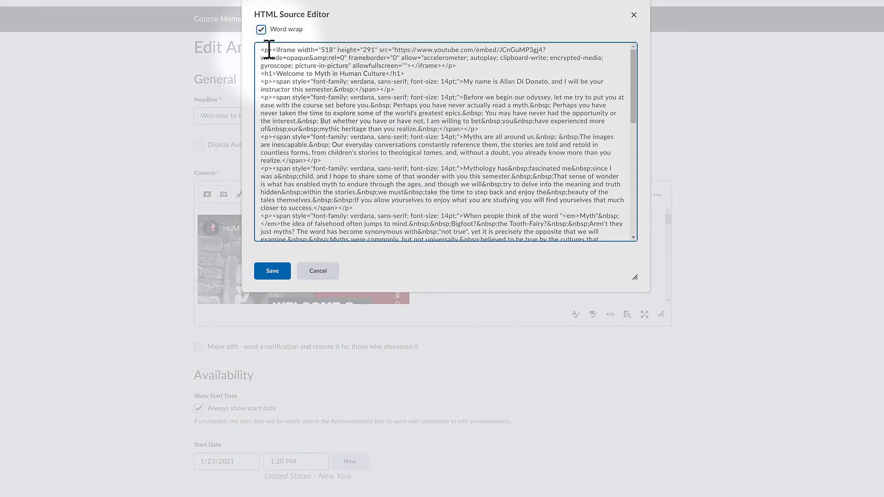
pyautogui.moveTo(261, 50); pyautogui.dragTo(619, 302)
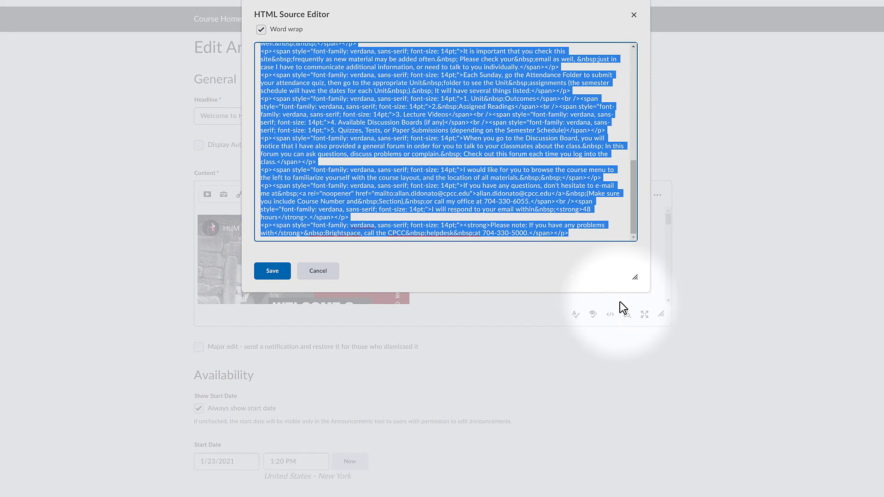
pyautogui.rightClick(432, 115)
pyautogui.click(457, 151)
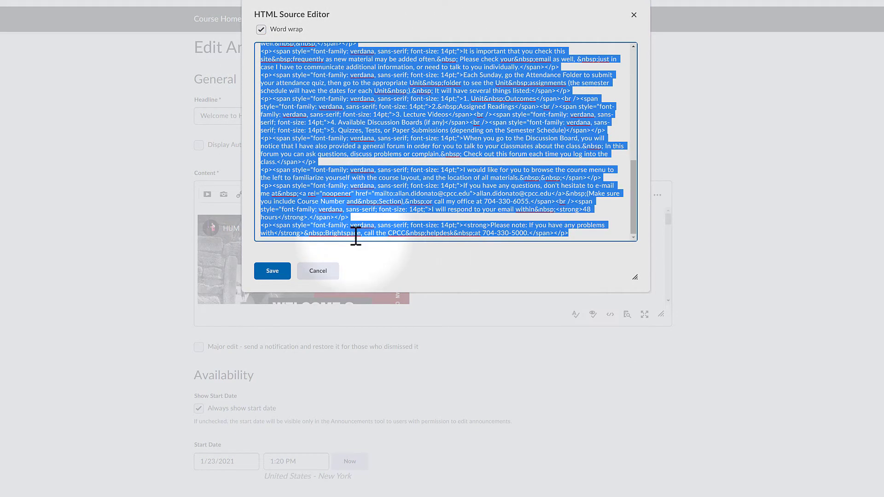
pyautogui.click(318, 272)
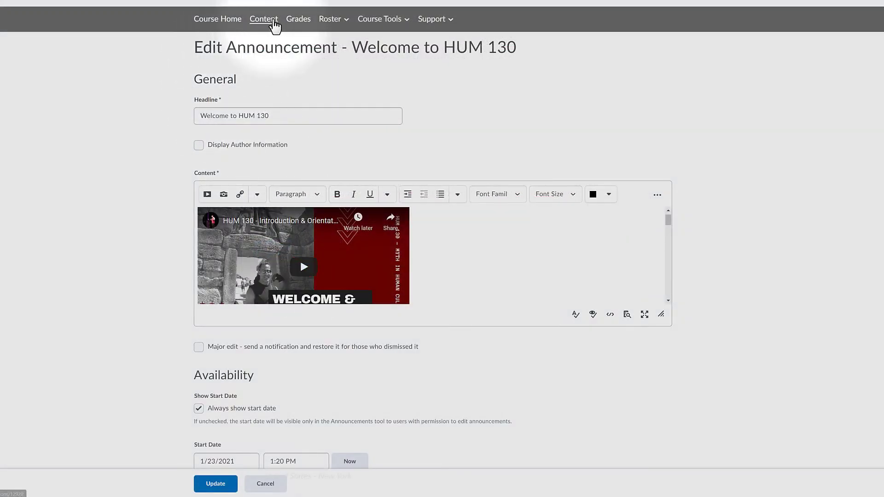
# Start a new HTML document in the Welcome content unit and title it "Welcome".
pyautogui.click(273, 21)
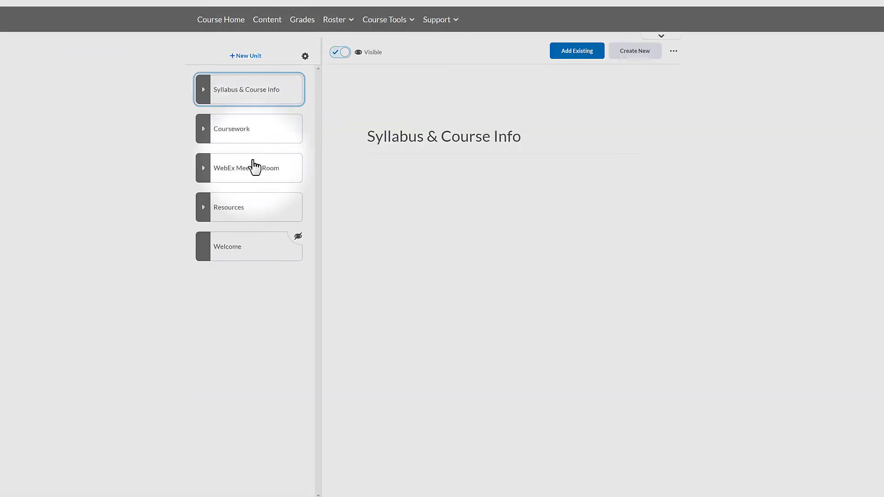
pyautogui.click(261, 253)
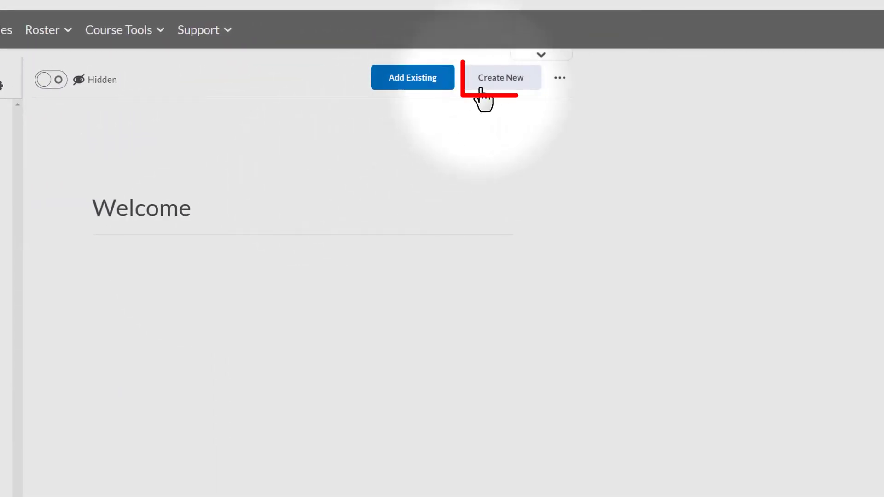
pyautogui.click(522, 86)
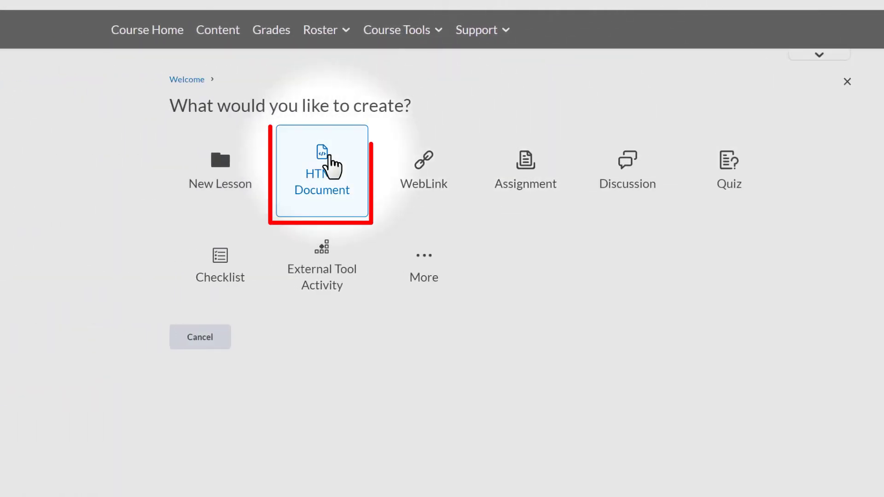
pyautogui.click(330, 158)
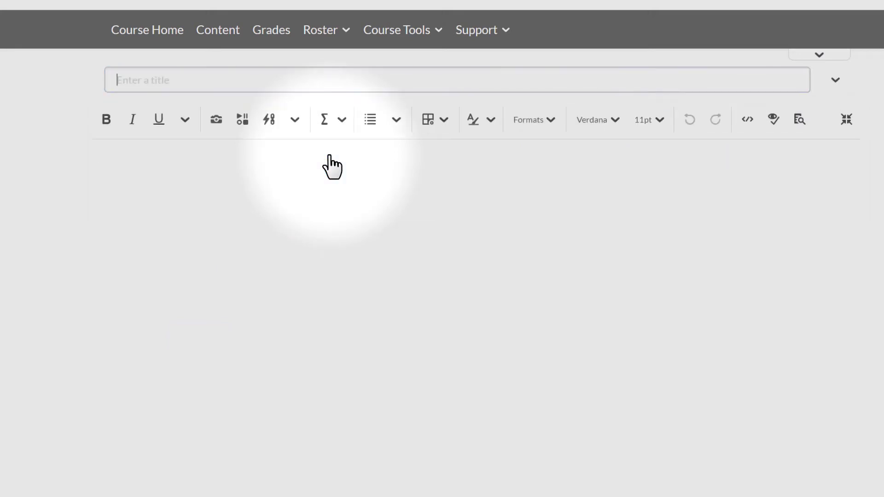
pyautogui.click(175, 84)
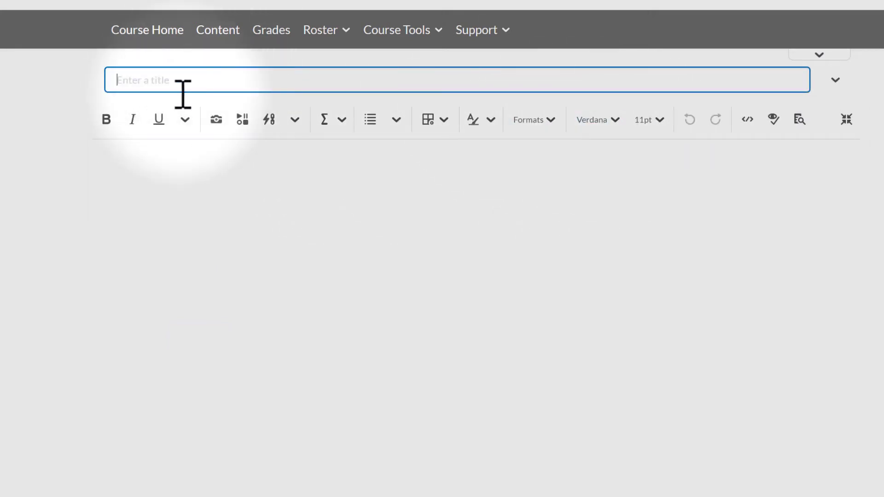
pyautogui.write('Welcome')
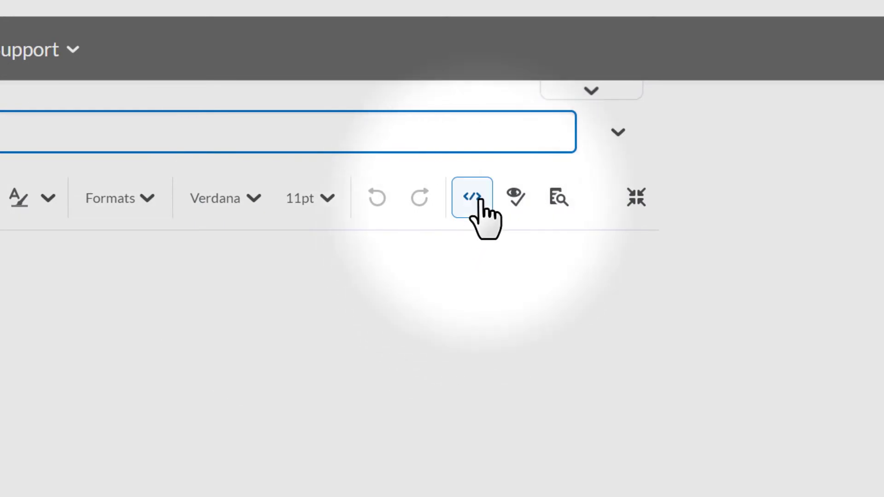
# Replace all of the document's HTML source with the copied announcement code and save the document.
pyautogui.click(472, 198)
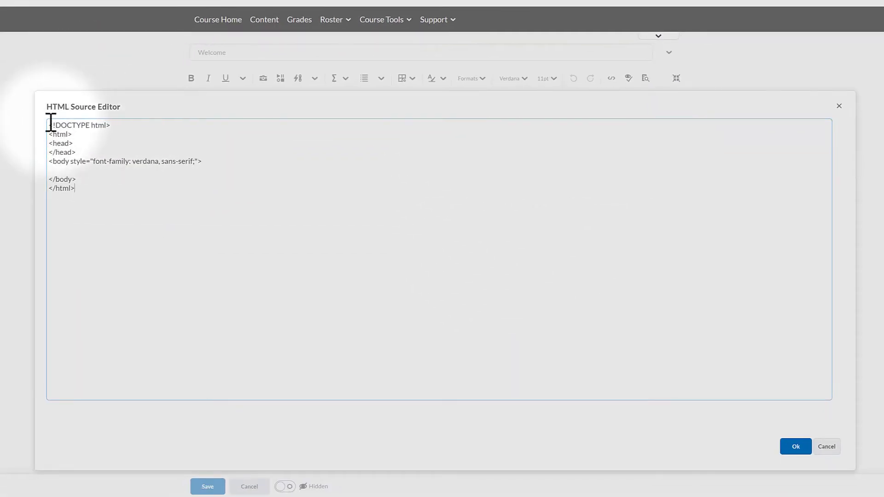
pyautogui.moveTo(51, 125); pyautogui.dragTo(182, 223)
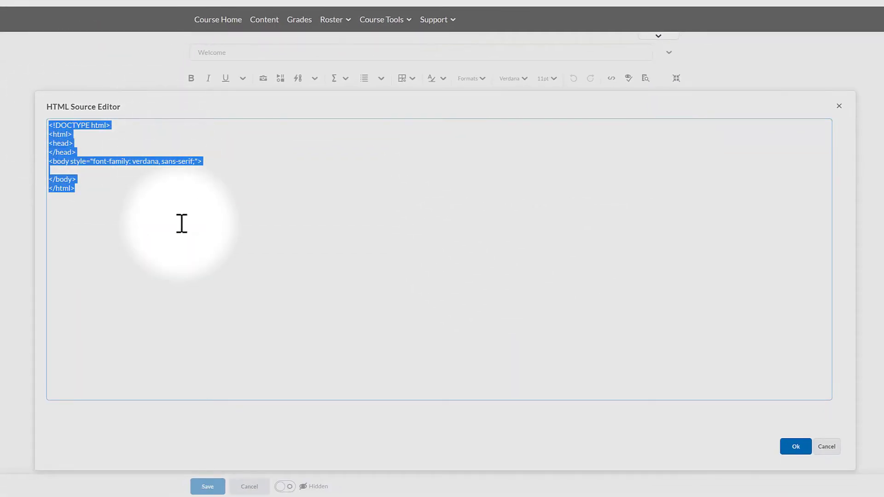
pyautogui.hotkey('ctrl', 'v')
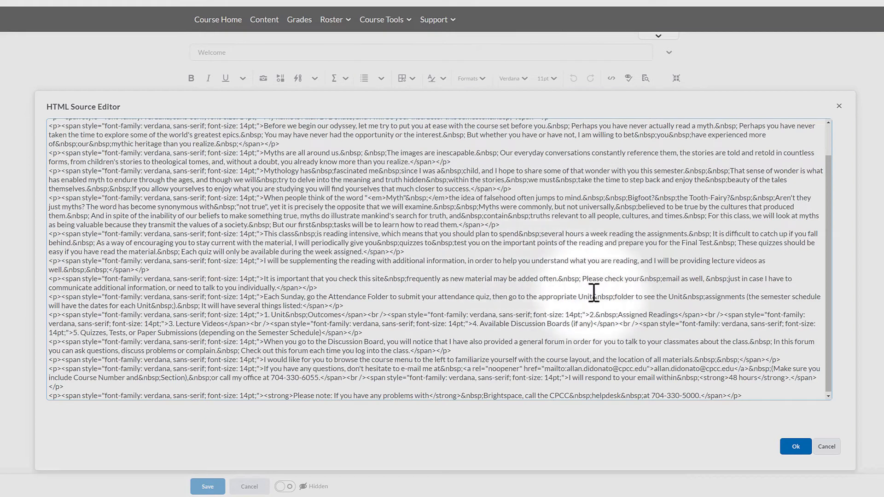
pyautogui.click(795, 447)
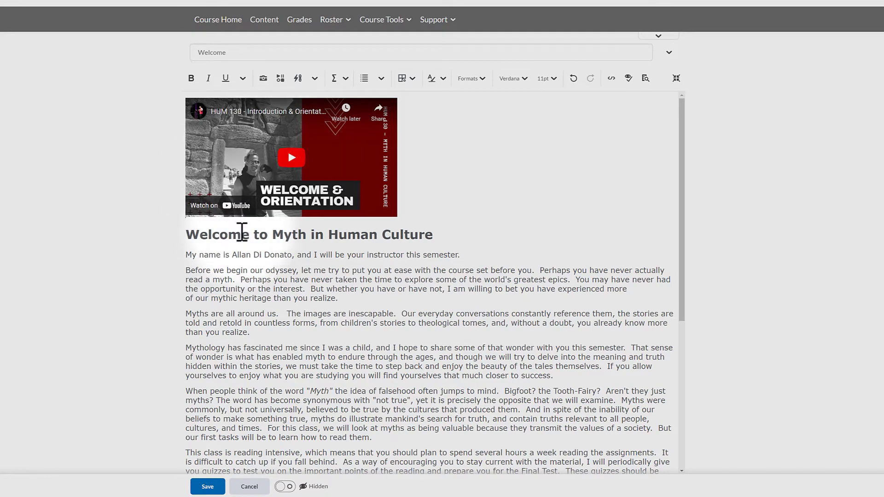
pyautogui.click(207, 487)
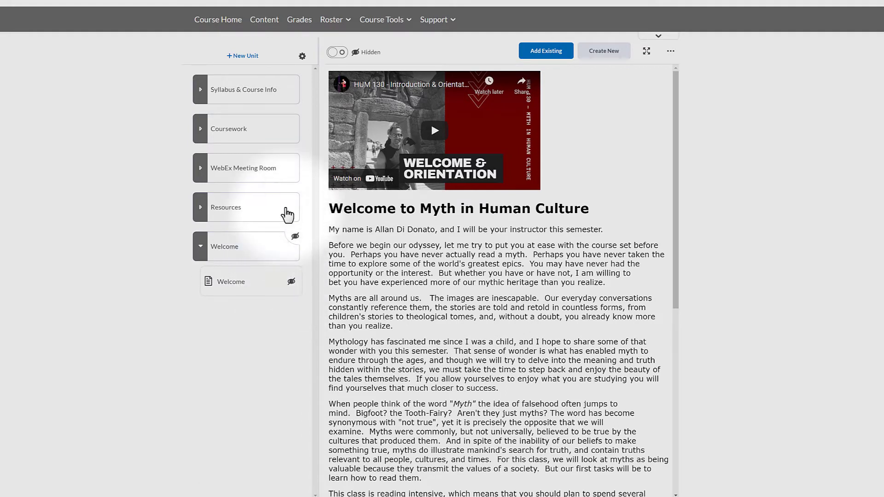
# Check the Welcome pop-up window on the course home page, then dismiss it.
pyautogui.click(213, 20)
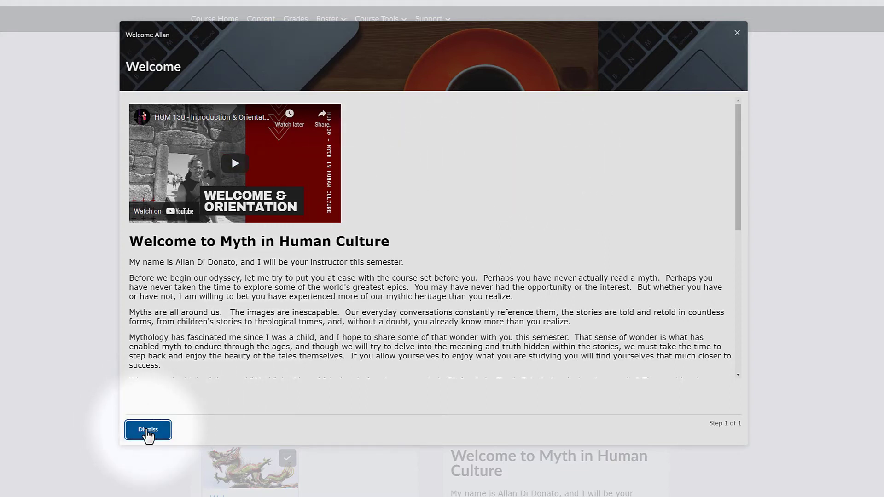
pyautogui.click(148, 431)
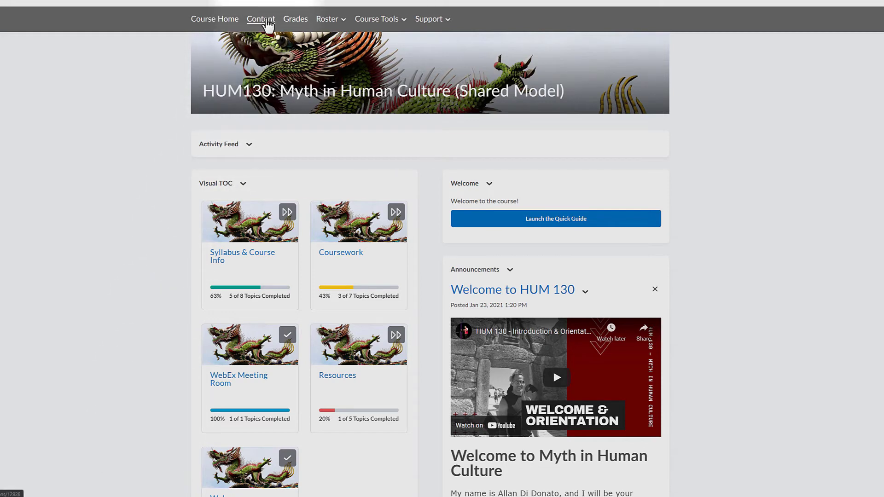
# Add the existing CPCC EVA quiz to the Welcome unit in the course content.
pyautogui.click(266, 21)
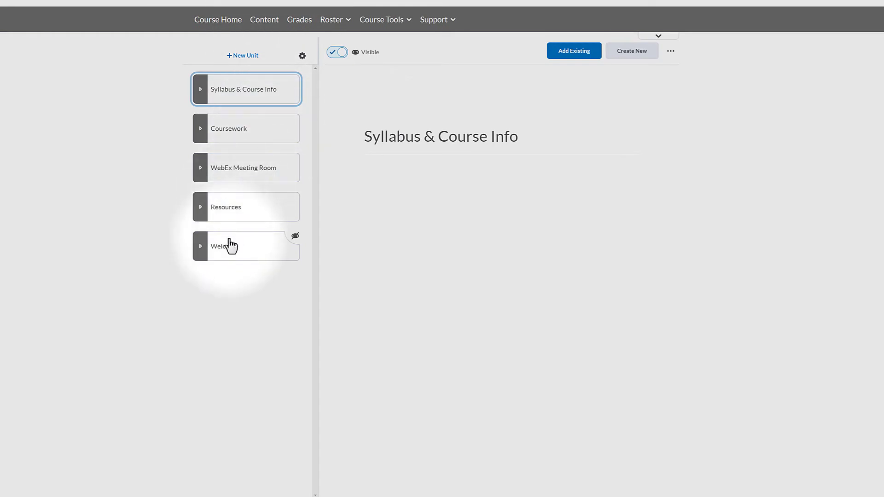
pyautogui.click(233, 255)
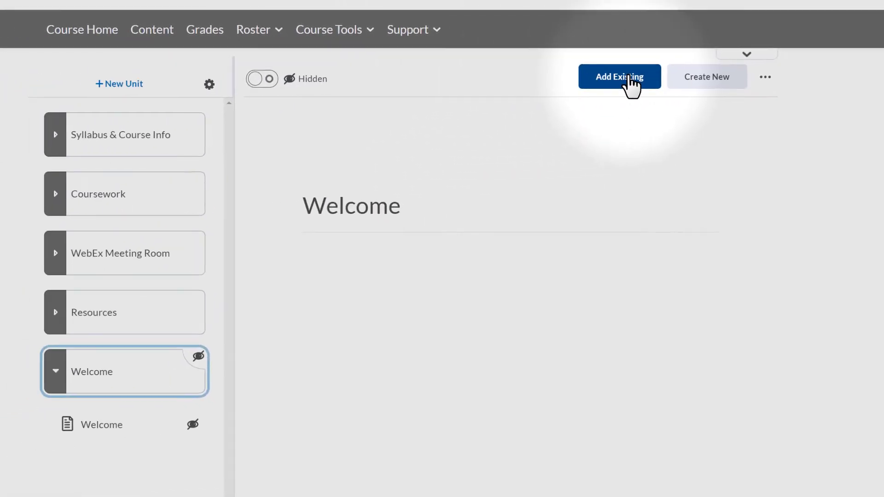
pyautogui.click(631, 85)
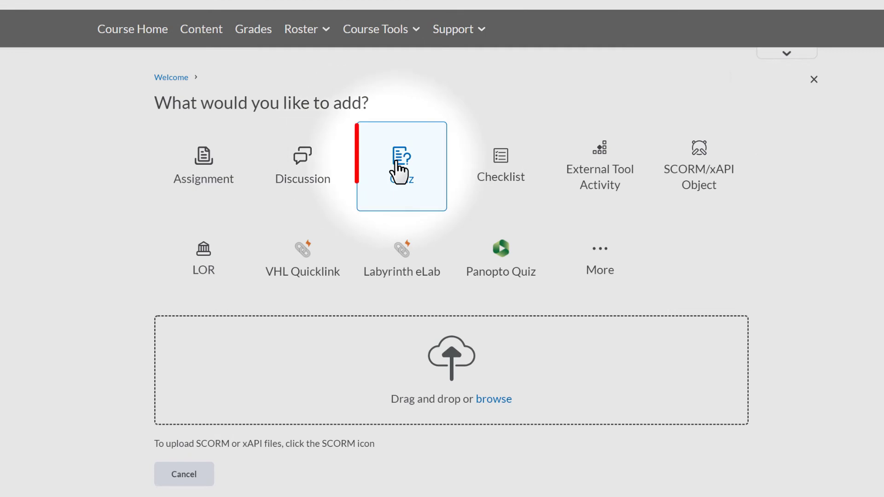
pyautogui.click(399, 172)
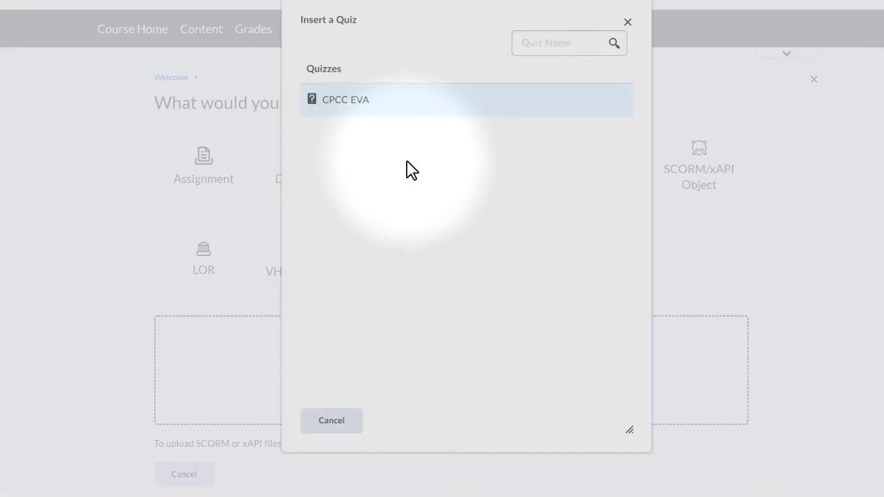
pyautogui.click(335, 103)
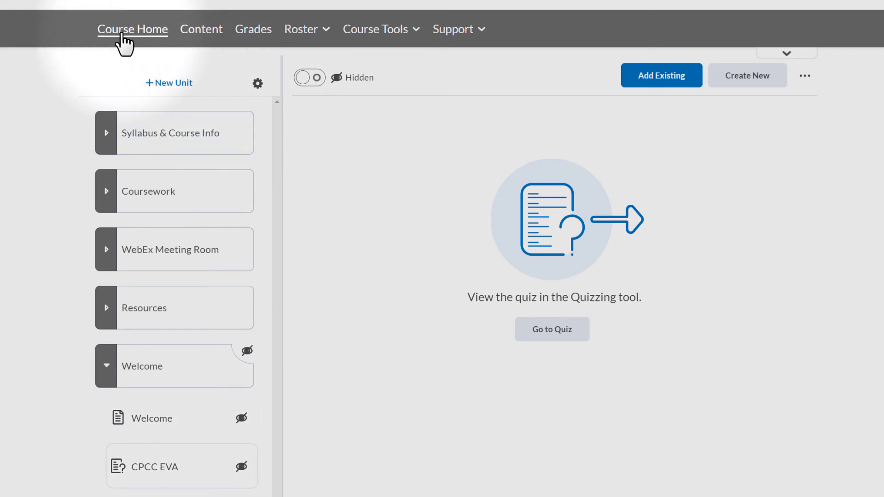
# Review both the Welcome and CPCC EVA pages of the pop-up on the course home page and dismiss it.
pyautogui.click(121, 34)
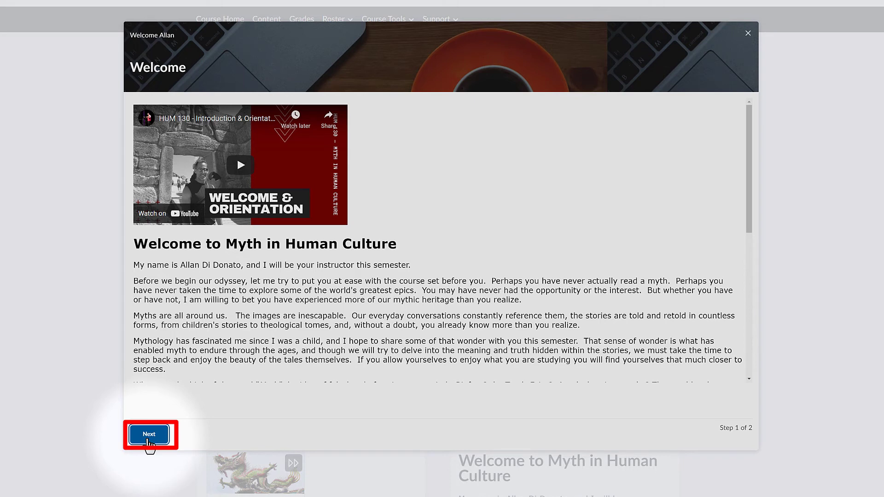
pyautogui.click(148, 440)
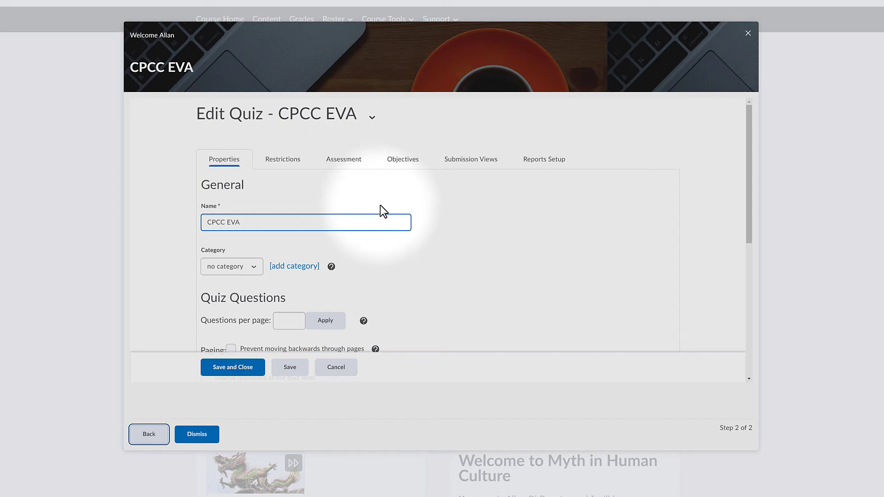
pyautogui.click(198, 435)
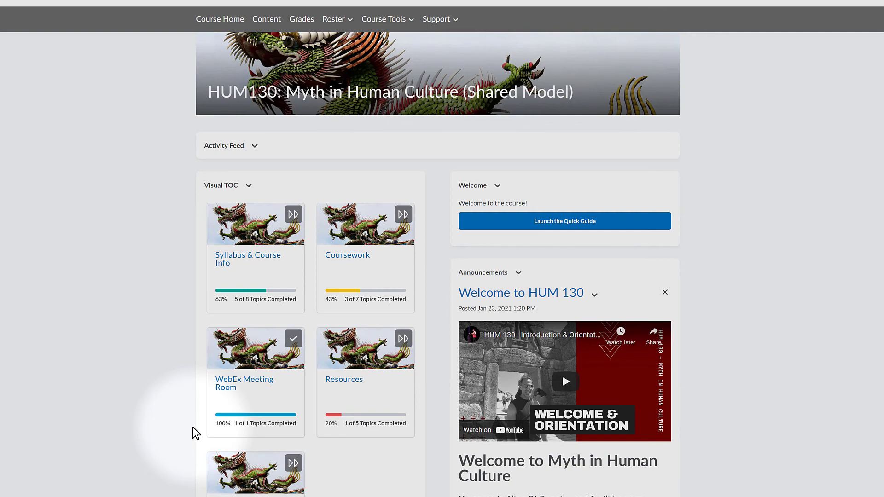